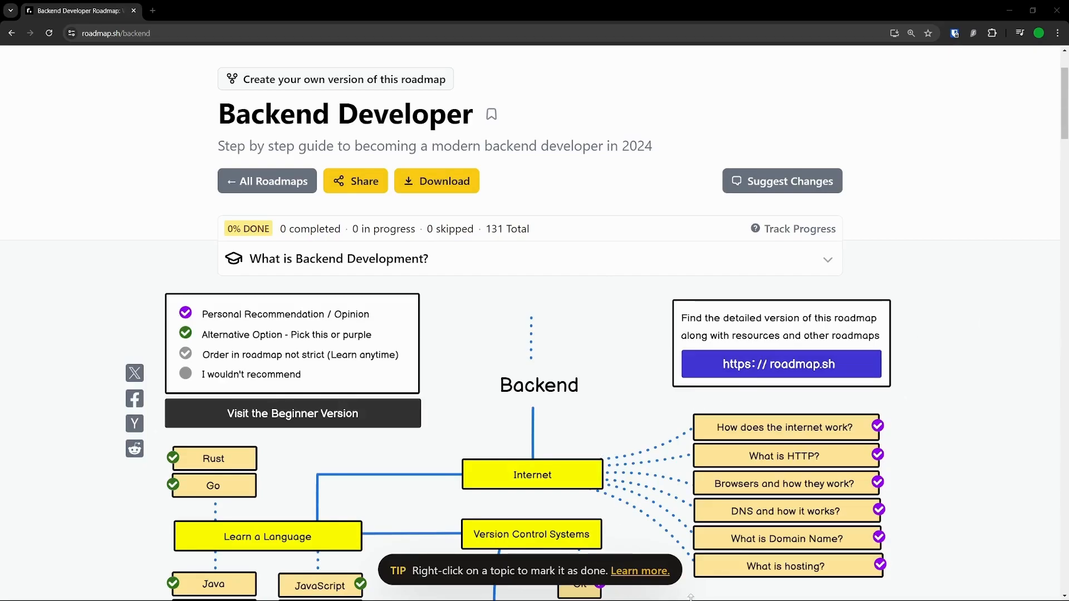
pyautogui.scroll(-2, 819, 501)
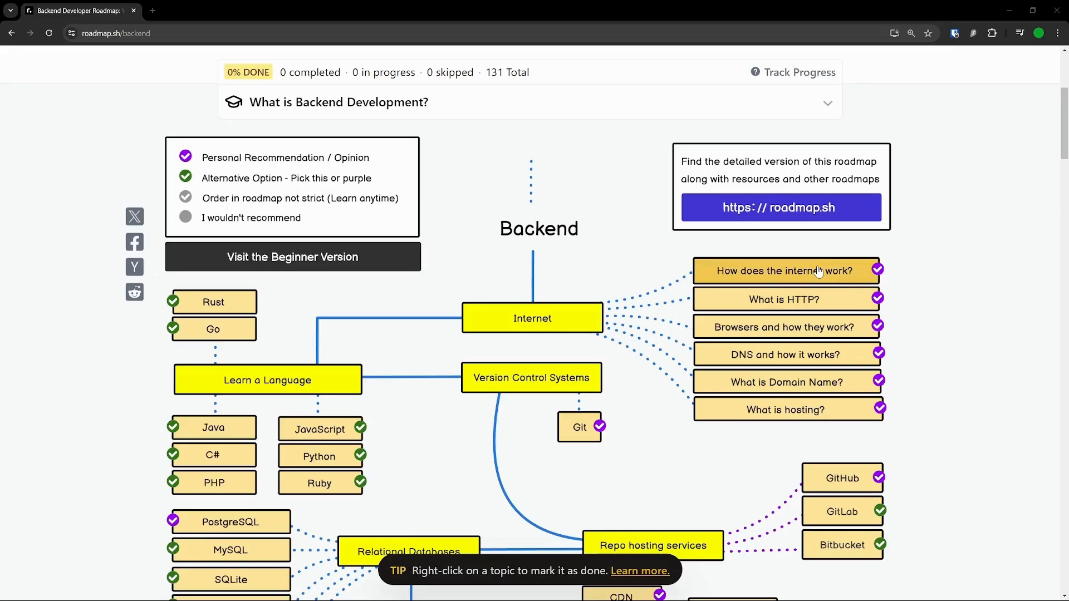
# View the 'How does the internet work?' topic's description and learning resources.
pyautogui.click(819, 271)
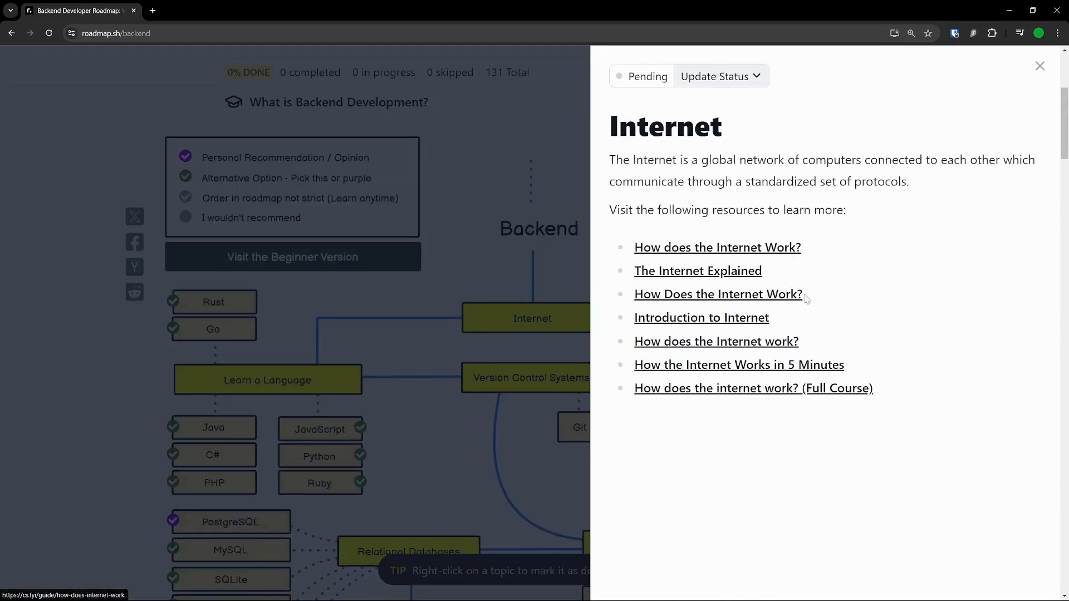
# Dismiss the Internet topic details to return to the Backend roadmap diagram.
pyautogui.click(1039, 67)
pyautogui.scroll(-1, 953, 547)
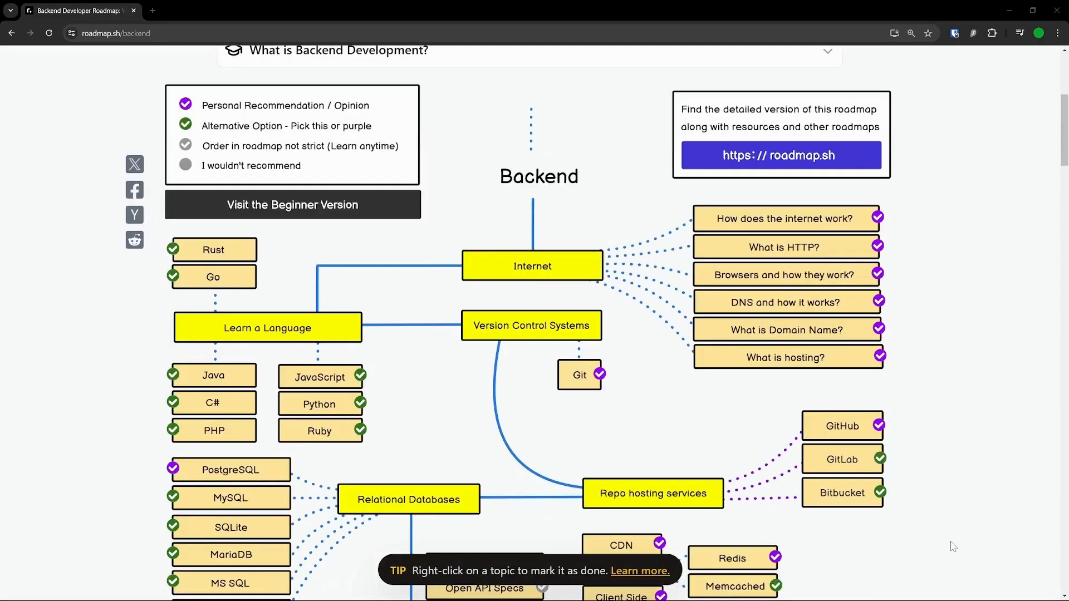
pyautogui.scroll(-1, 953, 547)
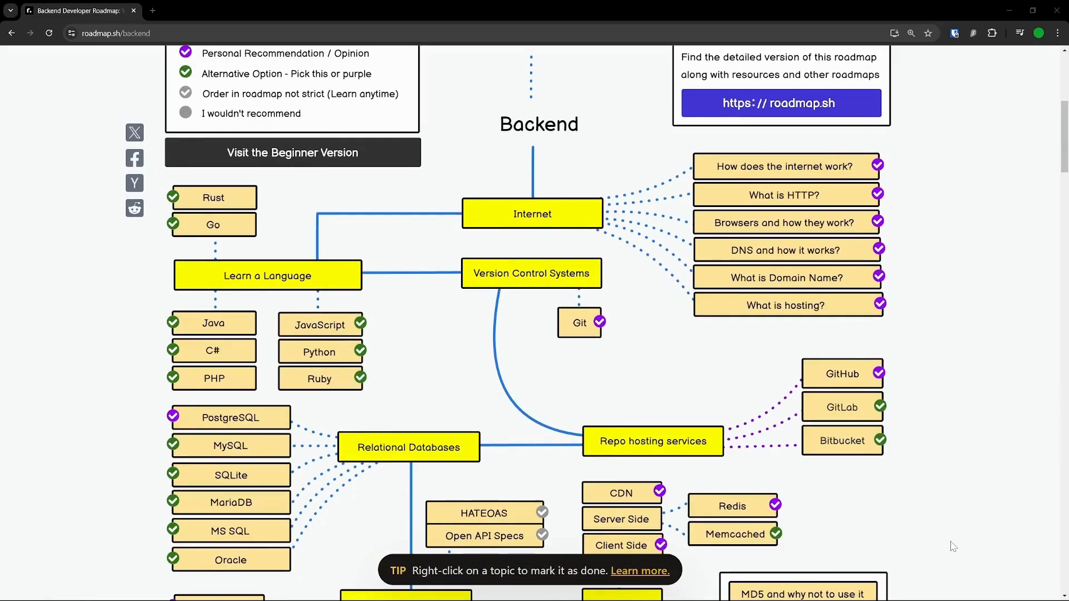
pyautogui.scroll(-1, 952, 547)
pyautogui.scroll(-1, 953, 547)
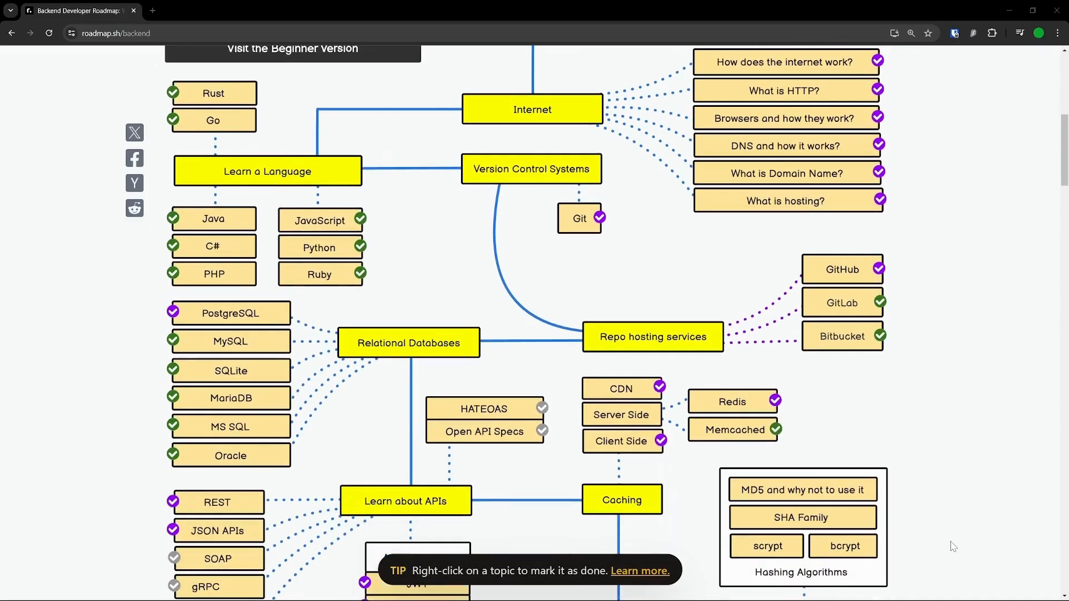
pyautogui.scroll(2, 953, 547)
pyautogui.scroll(1, 954, 547)
pyautogui.scroll(-1, 953, 547)
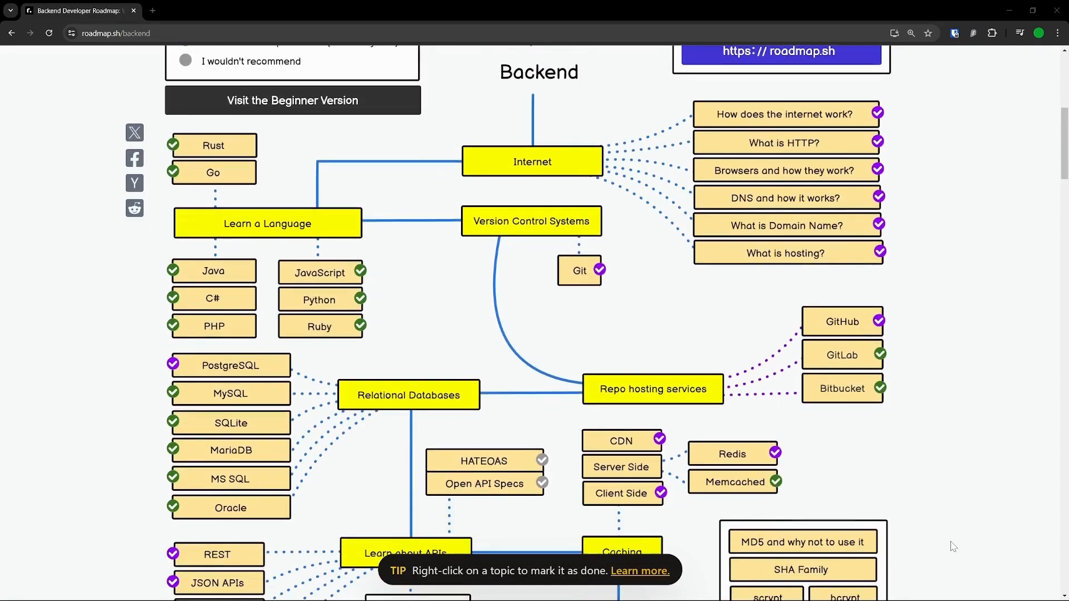